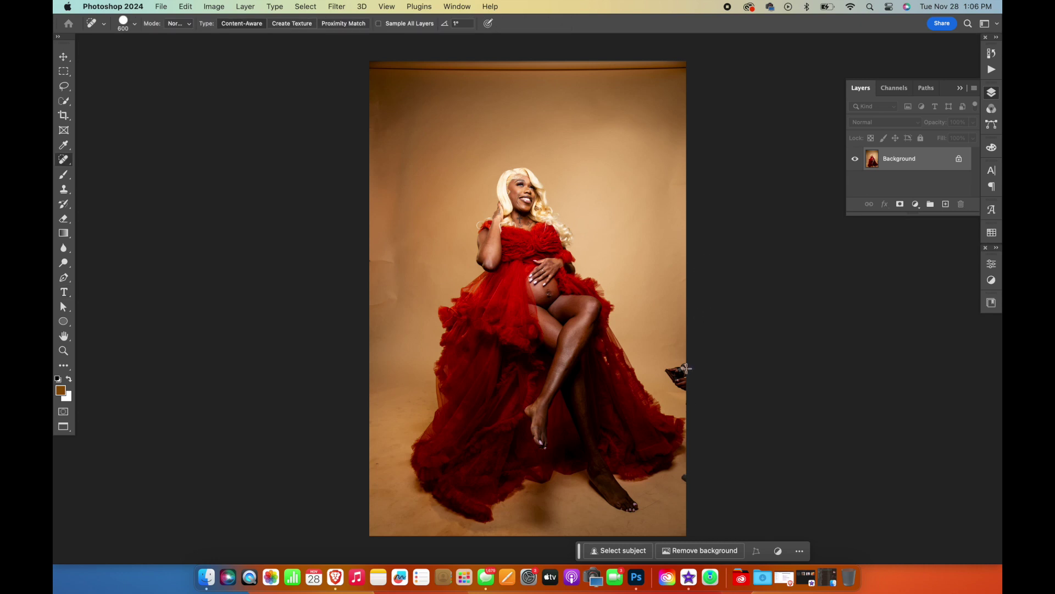
# - Heal the dark spot at the right edge and patch the uneven top backdrop band
pyautogui.click(684, 477)
pyautogui.press('l')
pyautogui.moveTo(393, 73); pyautogui.dragTo(716, 90)
pyautogui.press('j')
pyautogui.rightClick(63, 159)
pyautogui.click(110, 186)
pyautogui.moveTo(481, 82); pyautogui.dragTo(473, 110)
pyautogui.hotkey('ctrl', 'd')
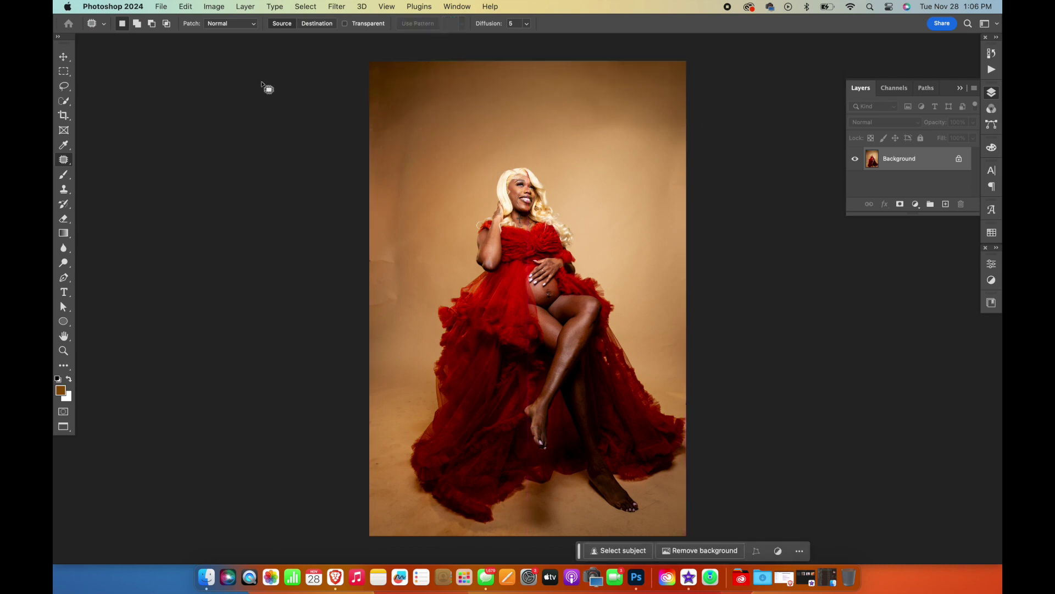
# - Spot-heal the uneven strip along the backdrop's left edge
pyautogui.hotkey('shift', 'j')
pyautogui.scroll(1, 377, 104)
pyautogui.moveTo(395, 278); pyautogui.dragTo(372, 275)
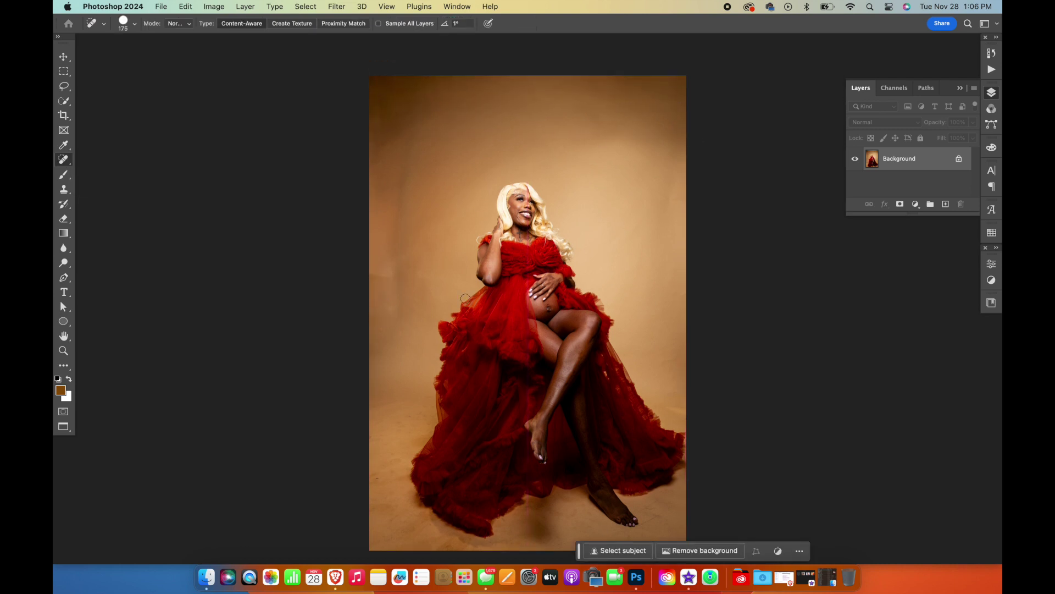
# - Zoom in on the subject and heal a blemish on the cheek
pyautogui.hotkey('ctrl', '+')
pyautogui.hotkey('ctrl', '+')
pyautogui.hotkey('ctrl', '+')
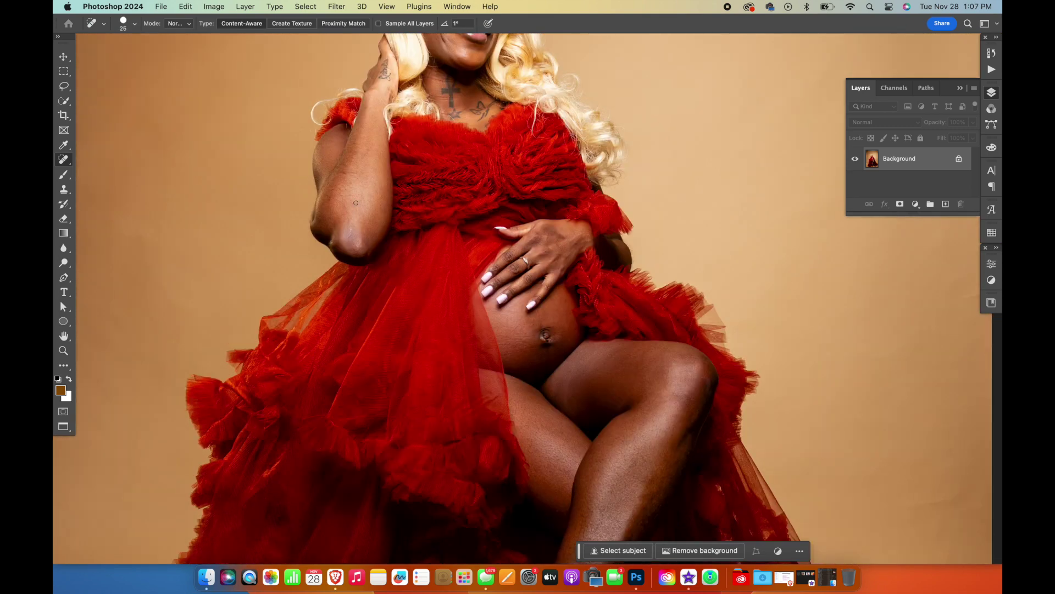
pyautogui.scroll(5, 375, 174)
pyautogui.scroll(1, 375, 173)
pyautogui.moveTo(438, 188); pyautogui.dragTo(444, 199)
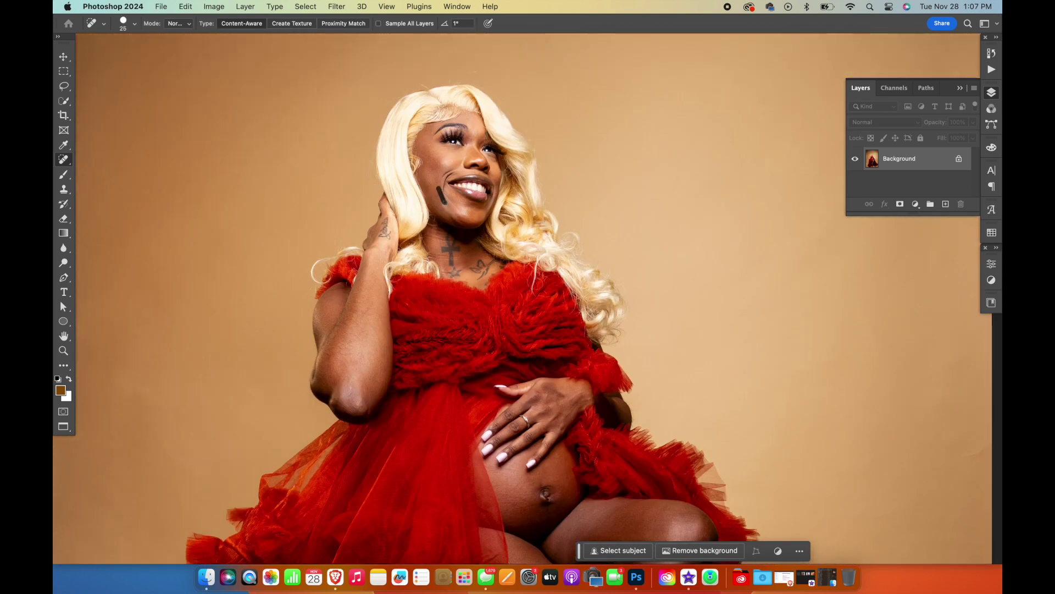
pyautogui.hscroll(-1, 445, 200)
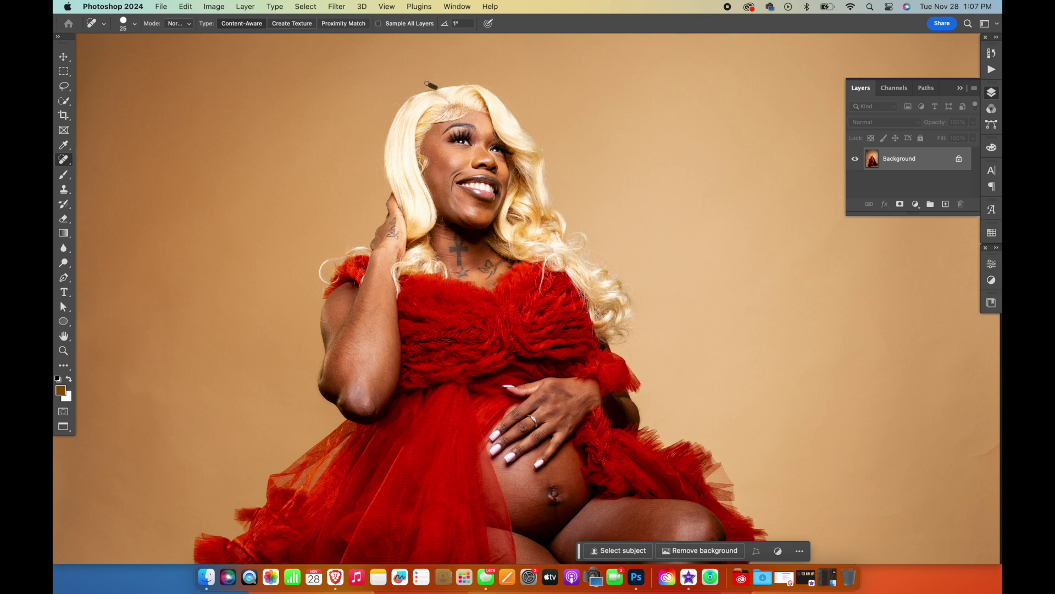
pyautogui.scroll(2, 468, 125)
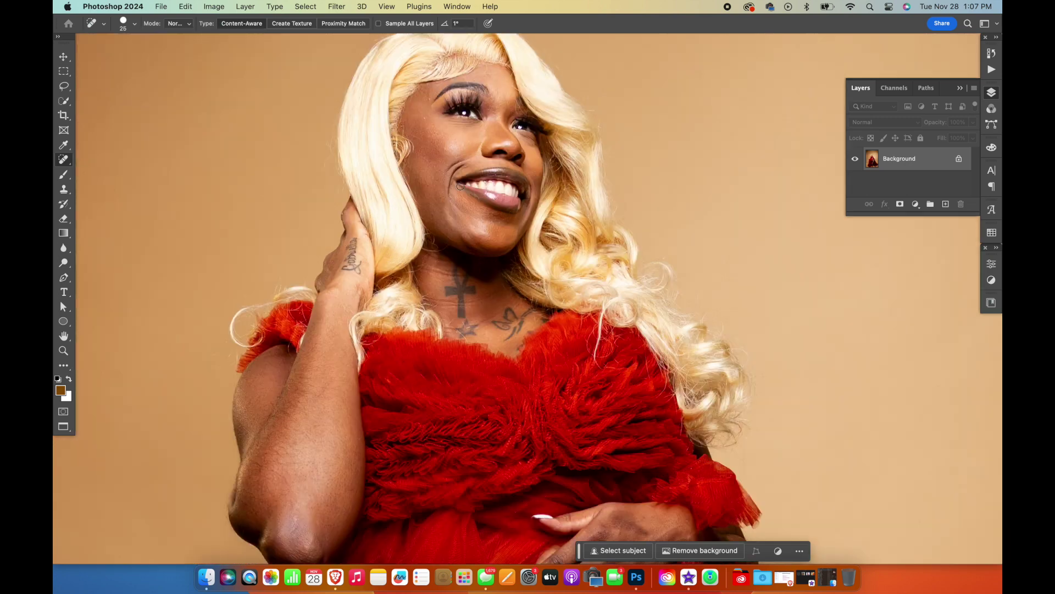
pyautogui.scroll(2, 551, 250)
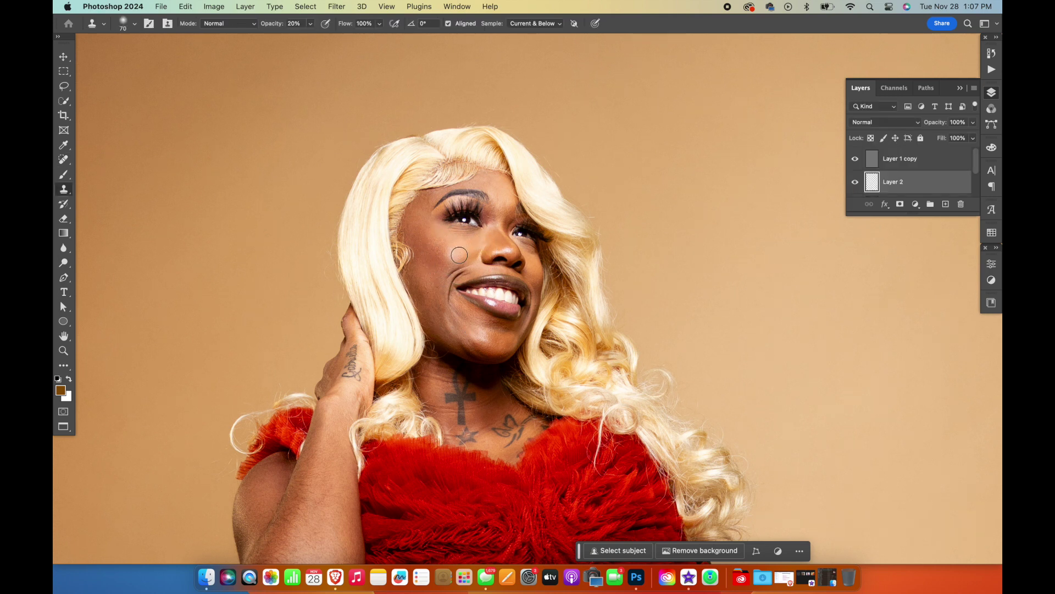
# - Sample clean skin and clone it over the cheek and chin with a smaller brush
pyautogui.keyDown('alt'); pyautogui.click(420, 215); pyautogui.keyUp('alt')
pyautogui.press('[')
pyautogui.press('[')
pyautogui.keyDown('alt'); pyautogui.click(487, 352); pyautogui.keyUp('alt')
pyautogui.keyDown('alt'); pyautogui.click(464, 342); pyautogui.keyUp('alt')
pyautogui.keyDown('alt'); pyautogui.click(452, 335); pyautogui.keyUp('alt')
pyautogui.keyDown('alt'); pyautogui.click(473, 334); pyautogui.keyUp('alt')
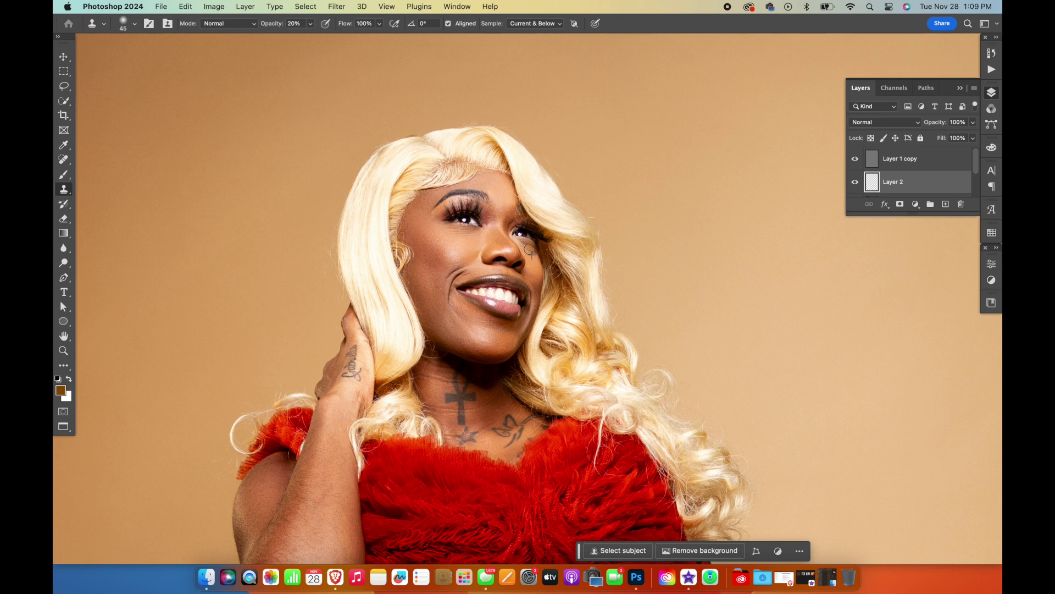
# - On the Linear Light texture layer, set cloning to sample the current layer with a 25 px brush
pyautogui.click(898, 160)
pyautogui.click(535, 23)
pyautogui.click(529, 12)
pyautogui.rightClick(452, 296)
pyautogui.moveTo(595, 355); pyautogui.dragTo(585, 355)
pyautogui.press('Return')
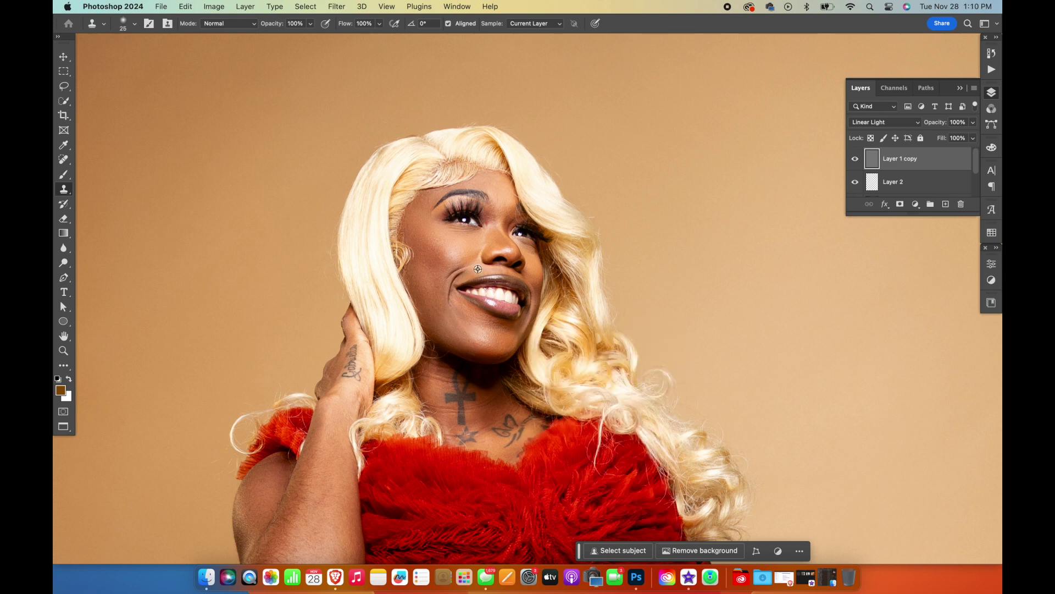
# - Return to Layer 2 at 20% clone opacity, trying brush sizes 7, 11 and 25
pyautogui.click(901, 181)
pyautogui.press('2')
pyautogui.rightClick(459, 280)
pyautogui.moveTo(598, 335); pyautogui.dragTo(590, 332)
pyautogui.press('Return')
pyautogui.rightClick(457, 277)
pyautogui.press('Return')
pyautogui.rightClick(455, 284)
pyautogui.moveTo(510, 316); pyautogui.dragTo(519, 316)
pyautogui.press('Return')
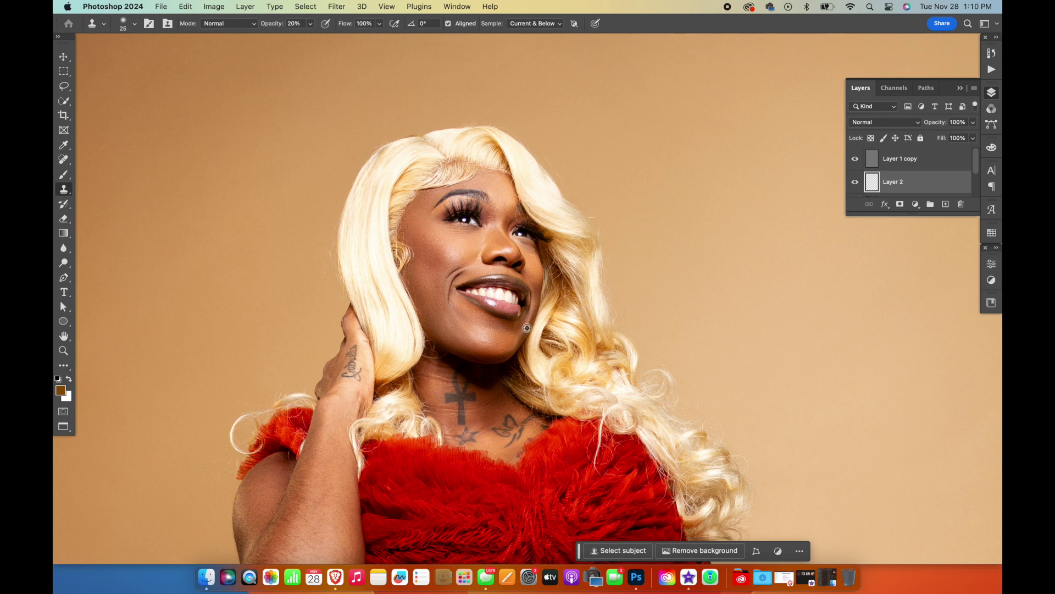
pyautogui.scroll(-3, 516, 342)
pyautogui.scroll(-3, 440, 324)
pyautogui.rightClick(360, 301)
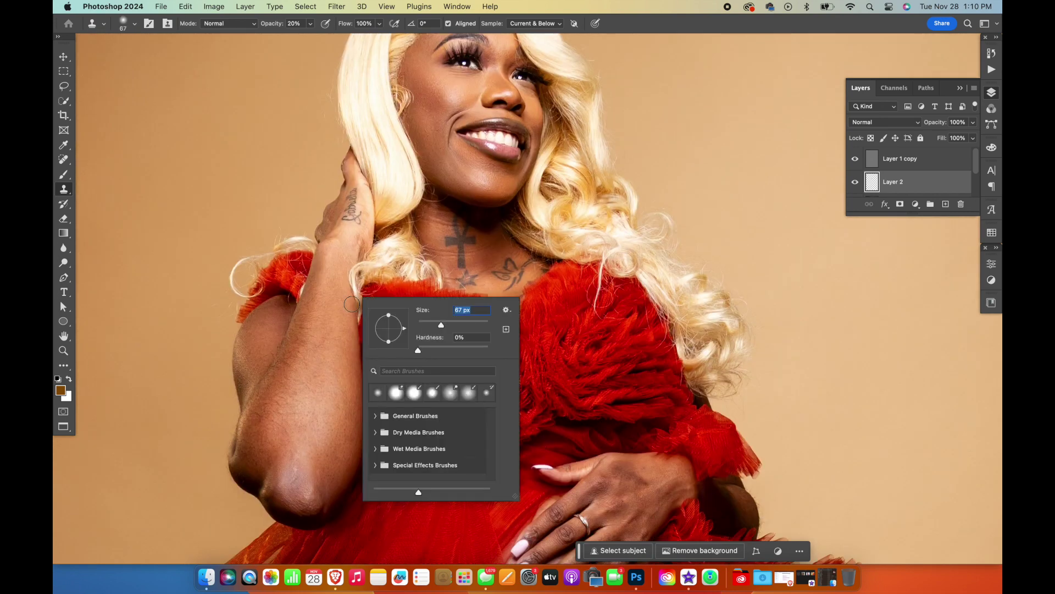
# - Set a 67 px brush and smooth the upper arm skin with sampled arm skin
pyautogui.moveTo(418, 325); pyautogui.dragTo(440, 325)
pyautogui.press('Return')
pyautogui.keyDown('alt'); pyautogui.click(247, 378); pyautogui.keyUp('alt')
pyautogui.click(247, 355)
pyautogui.keyDown('alt'); pyautogui.click(276, 308); pyautogui.keyUp('alt')
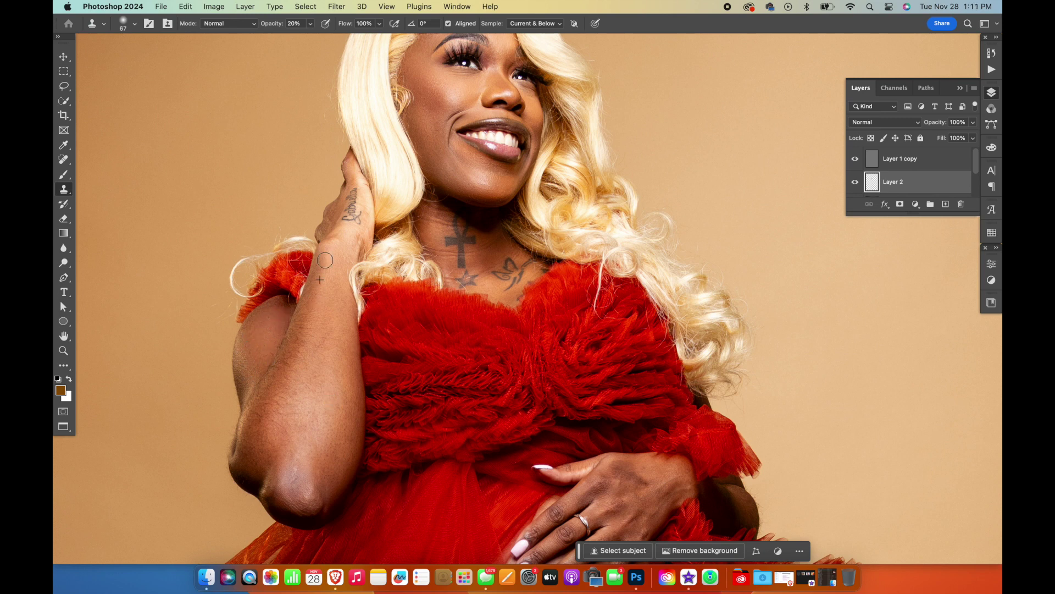
pyautogui.moveTo(264, 326); pyautogui.dragTo(275, 412)
# - Resample nearby skin and smooth the elbow and lower arm
pyautogui.keyDown('alt'); pyautogui.click(277, 421); pyautogui.keyUp('alt')
pyautogui.click(282, 399)
pyautogui.moveTo(249, 458); pyautogui.dragTo(273, 457)
pyautogui.moveTo(308, 324); pyautogui.dragTo(298, 451)
pyautogui.keyDown('alt'); pyautogui.click(298, 399); pyautogui.keyUp('alt')
pyautogui.moveTo(293, 410); pyautogui.dragTo(273, 441)
pyautogui.moveTo(276, 492); pyautogui.dragTo(278, 504)
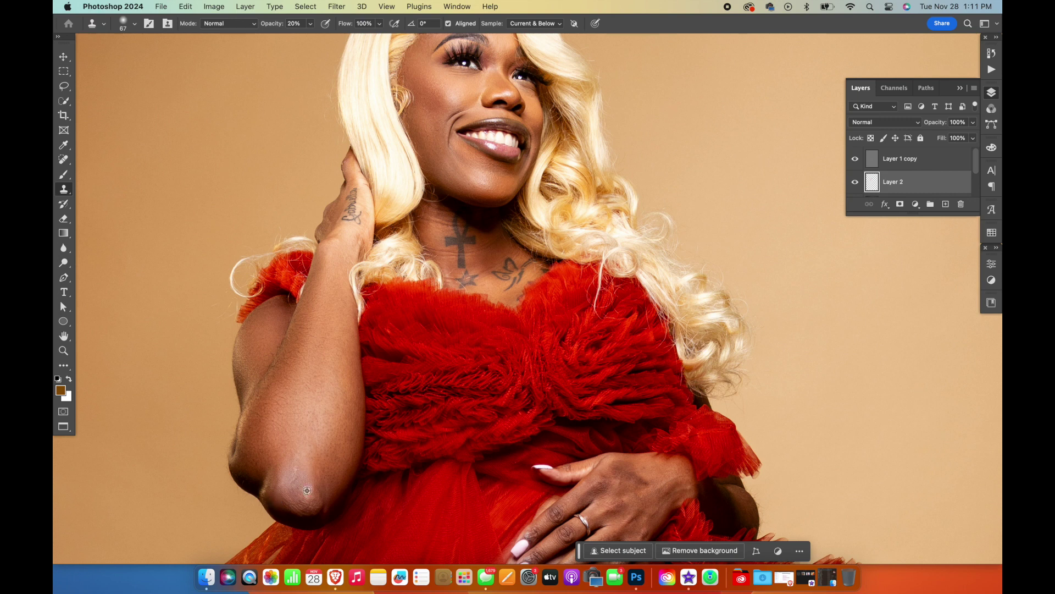
# - Enlarge the brush to 80 px and smooth the forearm and chin
pyautogui.scroll(-2, 360, 282)
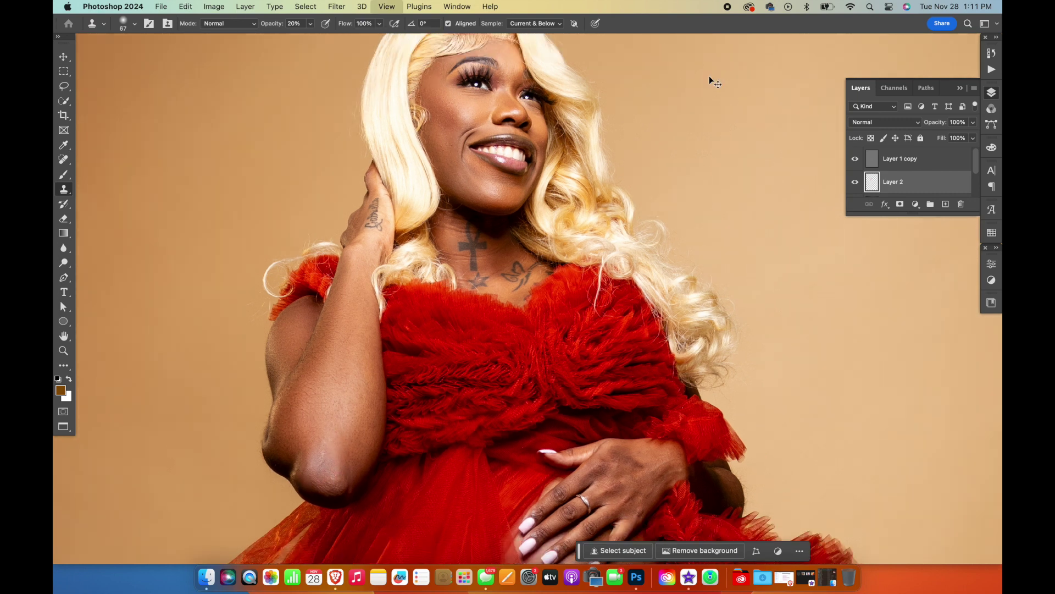
pyautogui.press(']')
pyautogui.moveTo(360, 281); pyautogui.dragTo(362, 378)
pyautogui.moveTo(367, 396)
pyautogui.mouseDown()
pyautogui.moveTo(349, 463)
pyautogui.moveTo(361, 423)
pyautogui.mouseUp()
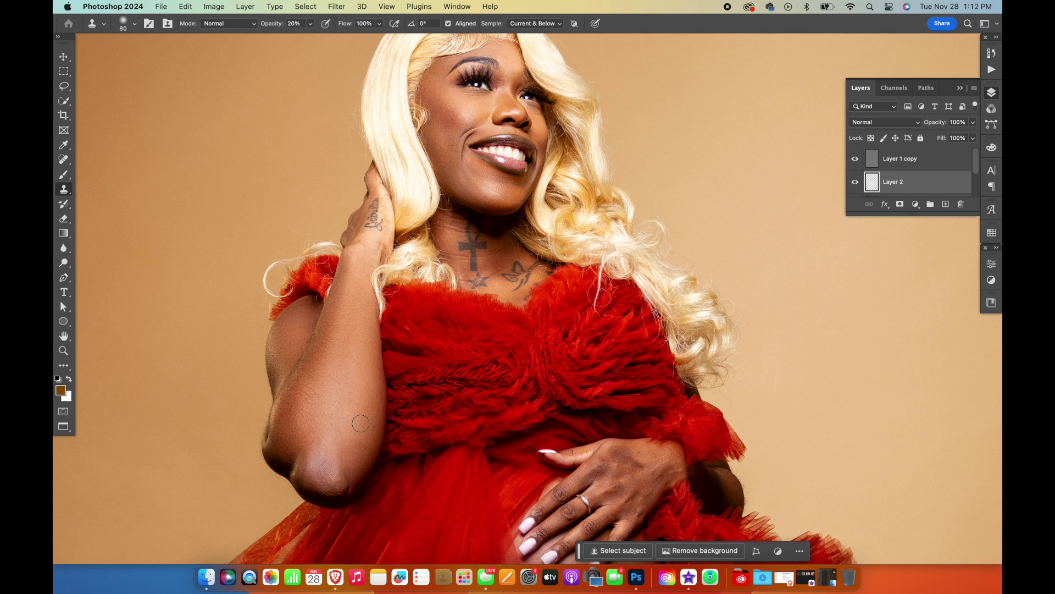
pyautogui.hscroll(3, 356, 265)
pyautogui.scroll(-2, 356, 265)
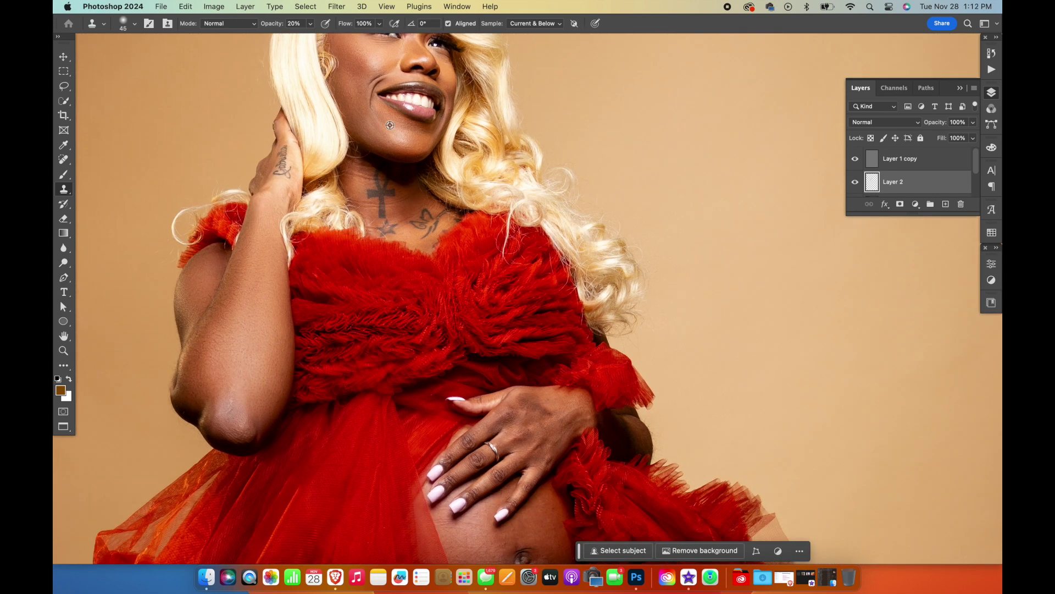
pyautogui.moveTo(389, 128); pyautogui.dragTo(368, 116)
# - Sample clean hand skin and clone it over the hand with a slightly larger brush
pyautogui.scroll(-1, 418, 230)
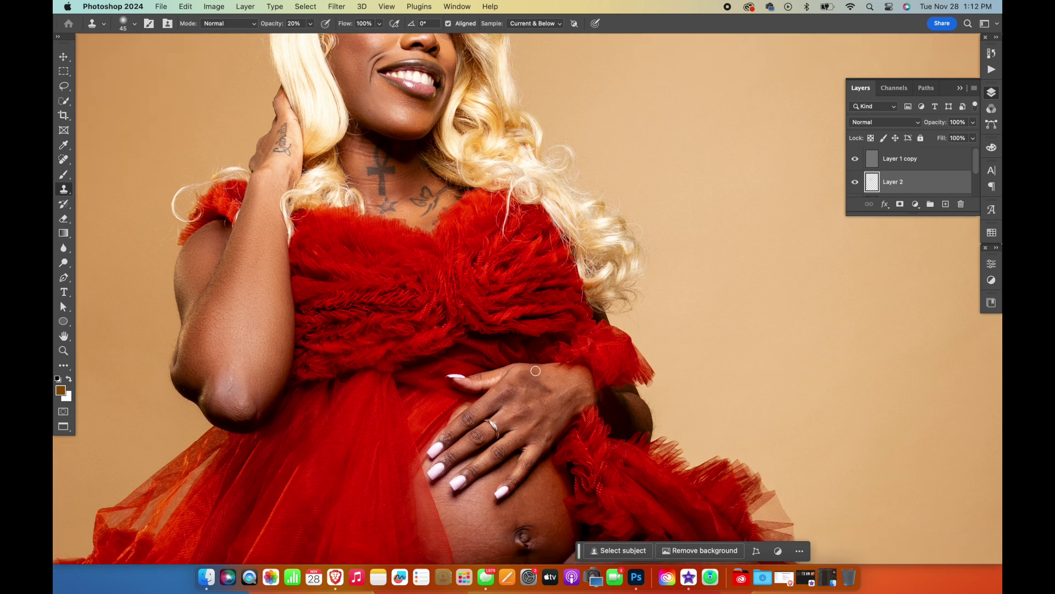
pyautogui.scroll(-1, 485, 373)
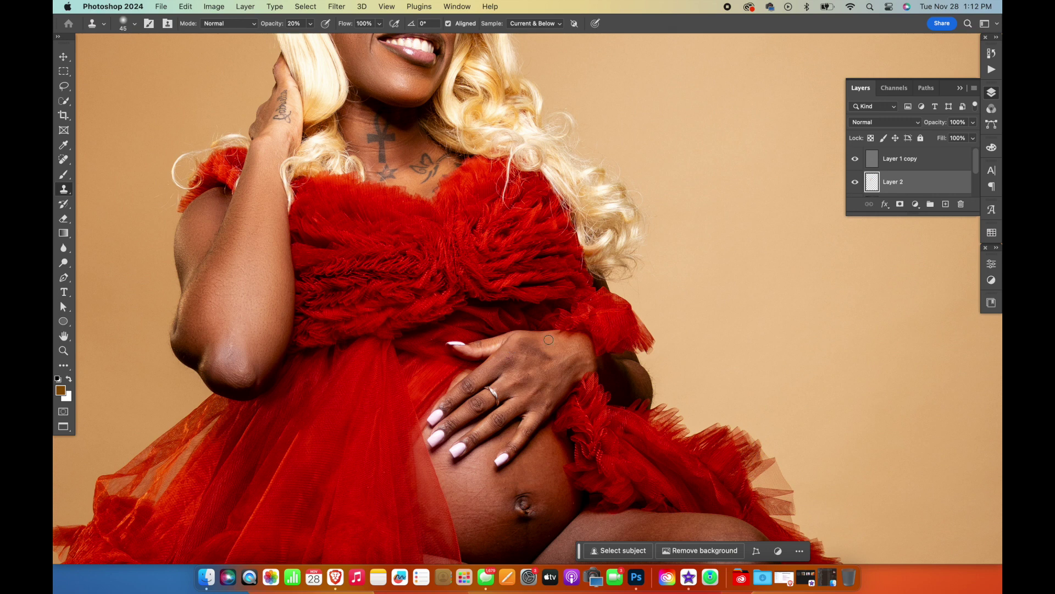
pyautogui.keyDown('alt'); pyautogui.click(526, 346); pyautogui.keyUp('alt')
pyautogui.press(']')
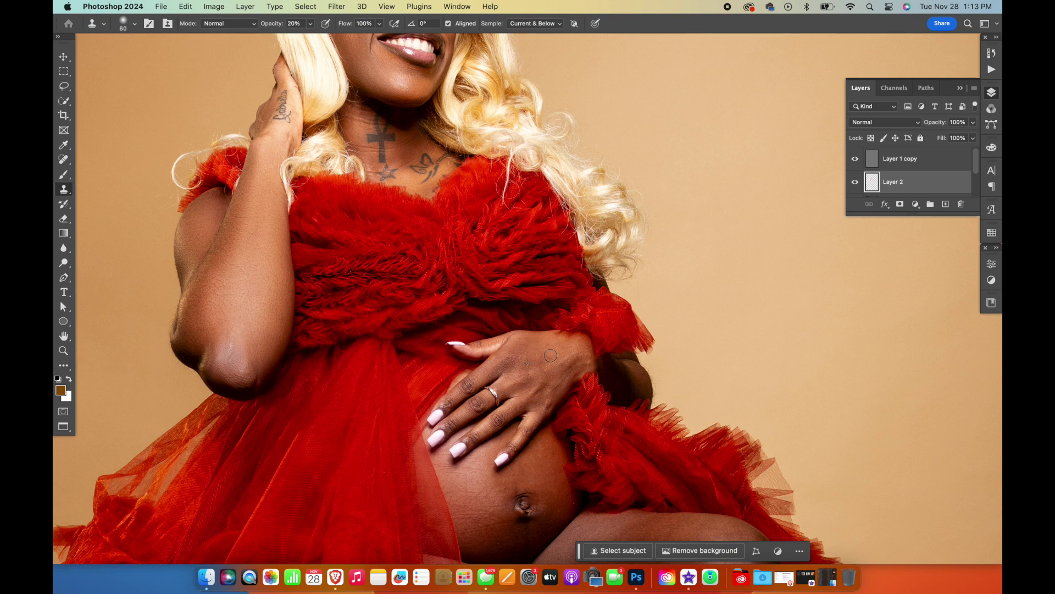
pyautogui.moveTo(566, 361); pyautogui.dragTo(582, 358)
# - Smooth the belly skin around the navel using an 80 px brush
pyautogui.scroll(-2, 550, 399)
pyautogui.scroll(-4, 604, 388)
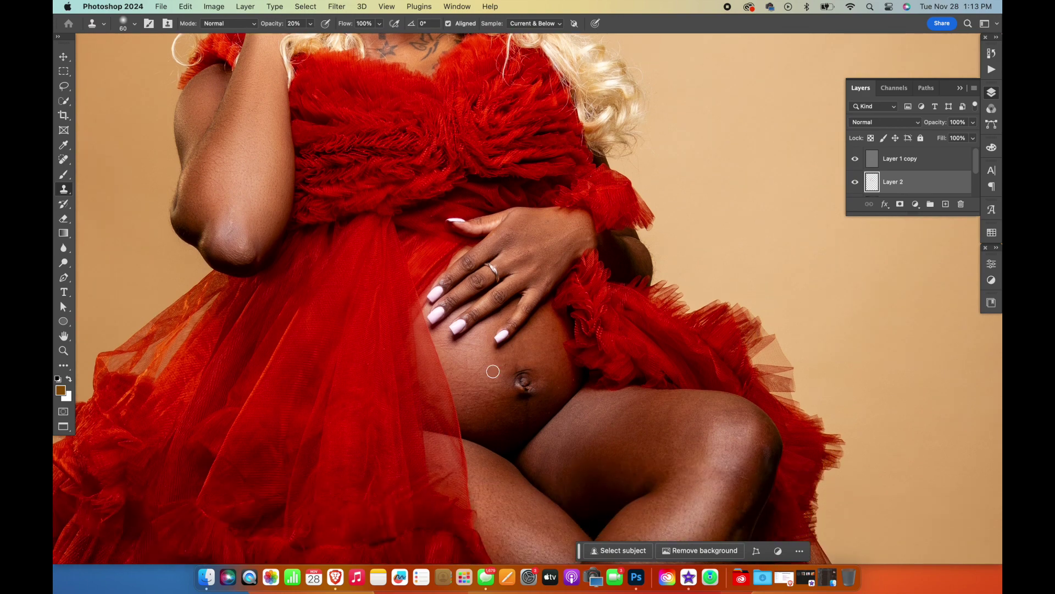
pyautogui.scroll(-1, 571, 377)
pyautogui.press(']')
pyautogui.press(']')
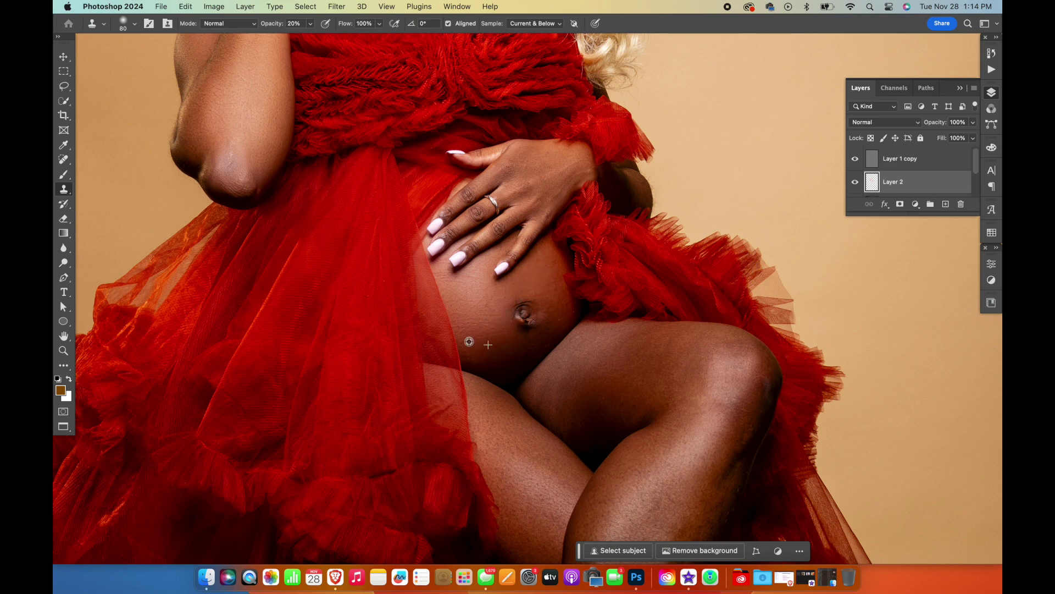
pyautogui.keyDown('alt'); pyautogui.click(515, 334); pyautogui.keyUp('alt')
pyautogui.moveTo(549, 313); pyautogui.dragTo(549, 331)
pyautogui.scroll(-3, 571, 324)
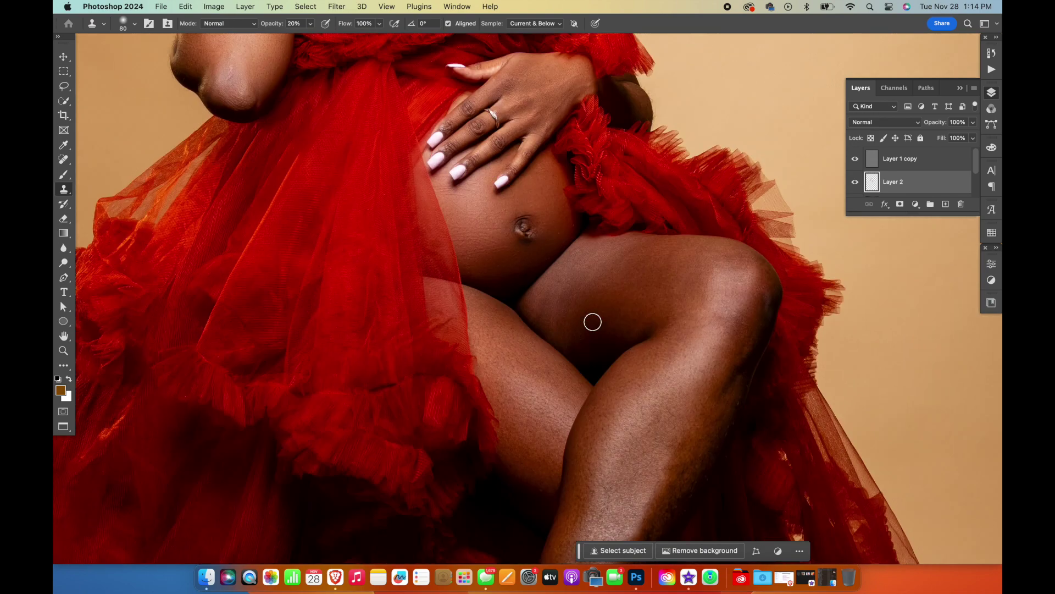
pyautogui.scroll(-1, 591, 320)
pyautogui.scroll(-3, 643, 292)
pyautogui.rightClick(616, 235)
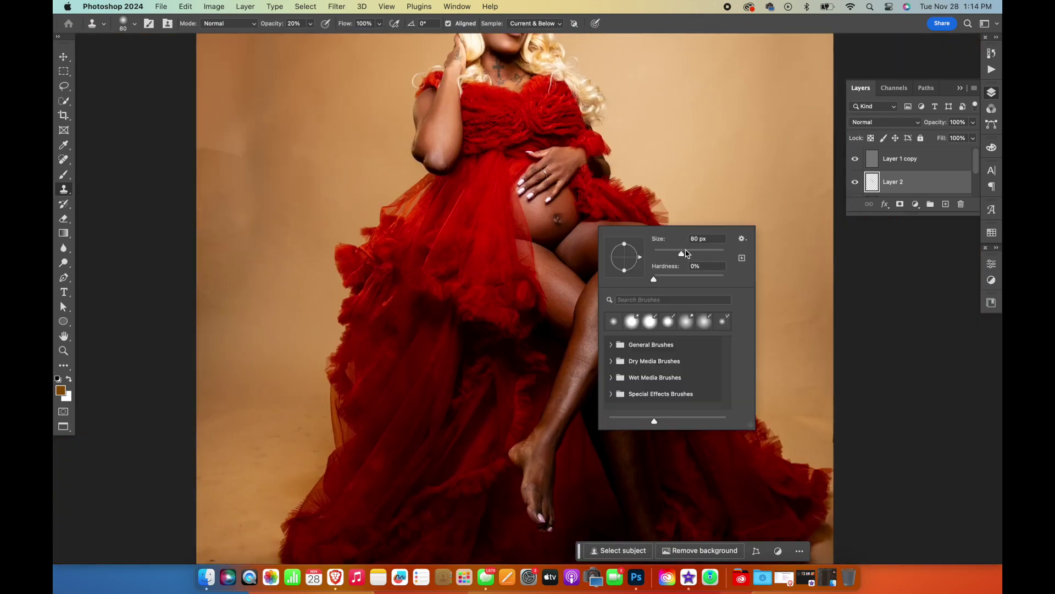
# - Set the brush size to 121 and sample clean skin near the ankle
pyautogui.write('121')
pyautogui.press('Return')
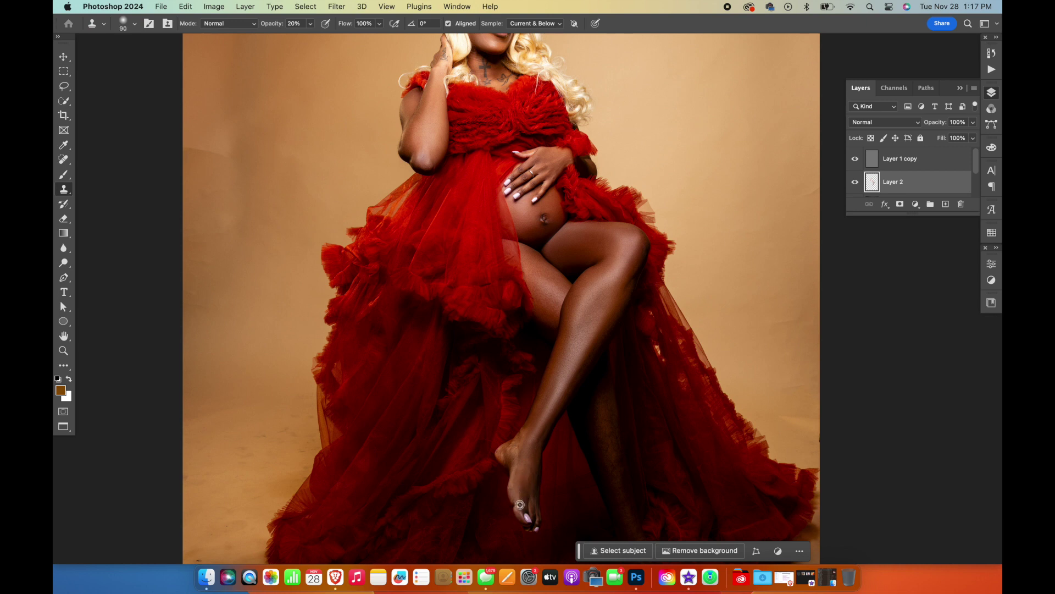
pyautogui.keyDown('alt'); pyautogui.click(501, 454); pyautogui.keyUp('alt')
pyautogui.keyDown('alt'); pyautogui.click(511, 444); pyautogui.keyUp('alt')
# - Enlarge the brush to 134 px and smooth the thigh skin
pyautogui.rightClick(541, 279)
pyautogui.moveTo(641, 301); pyautogui.dragTo(646, 298)
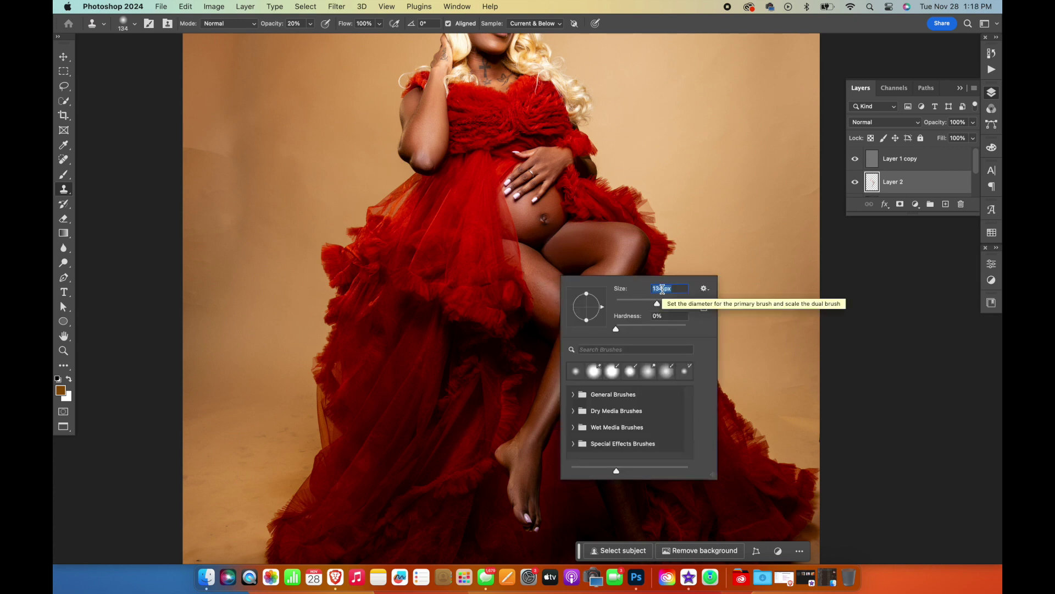
pyautogui.click(546, 273)
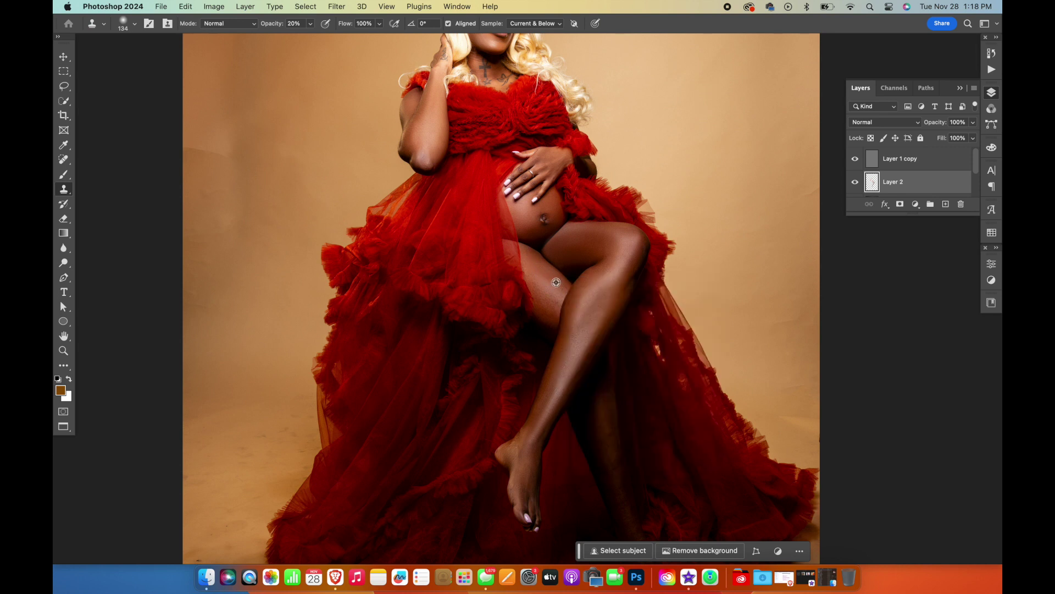
pyautogui.keyDown('alt'); pyautogui.click(541, 290); pyautogui.keyUp('alt')
pyautogui.moveTo(592, 247); pyautogui.dragTo(555, 246)
# - Set a 220 px brush and smooth the skin along the shin
pyautogui.press('super+minus')
pyautogui.rightClick(607, 384)
pyautogui.moveTo(710, 386); pyautogui.dragTo(725, 383)
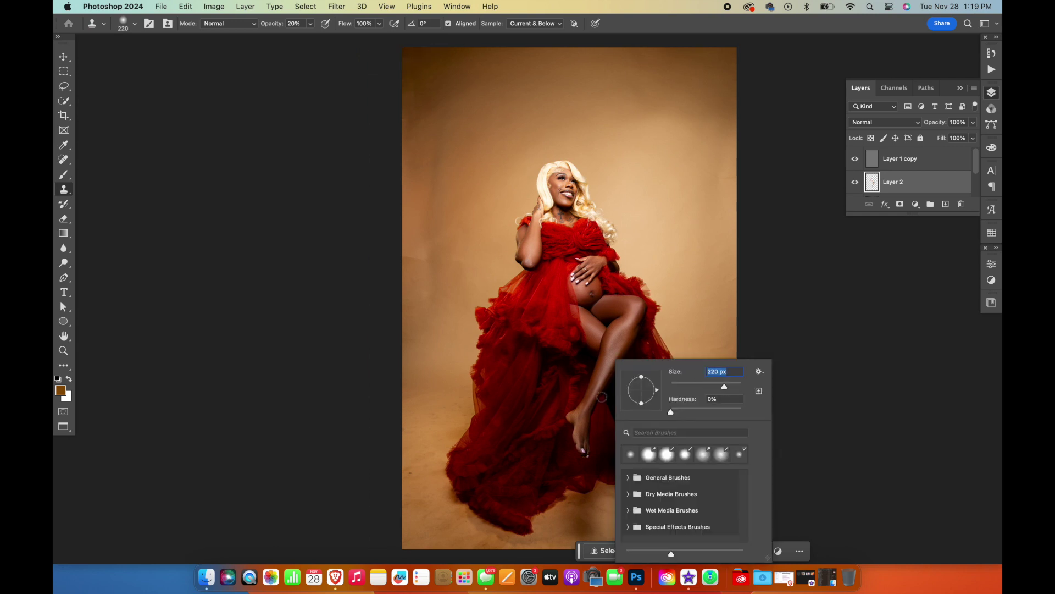
pyautogui.press('super+plus')
pyautogui.moveTo(470, 293); pyautogui.dragTo(501, 394)
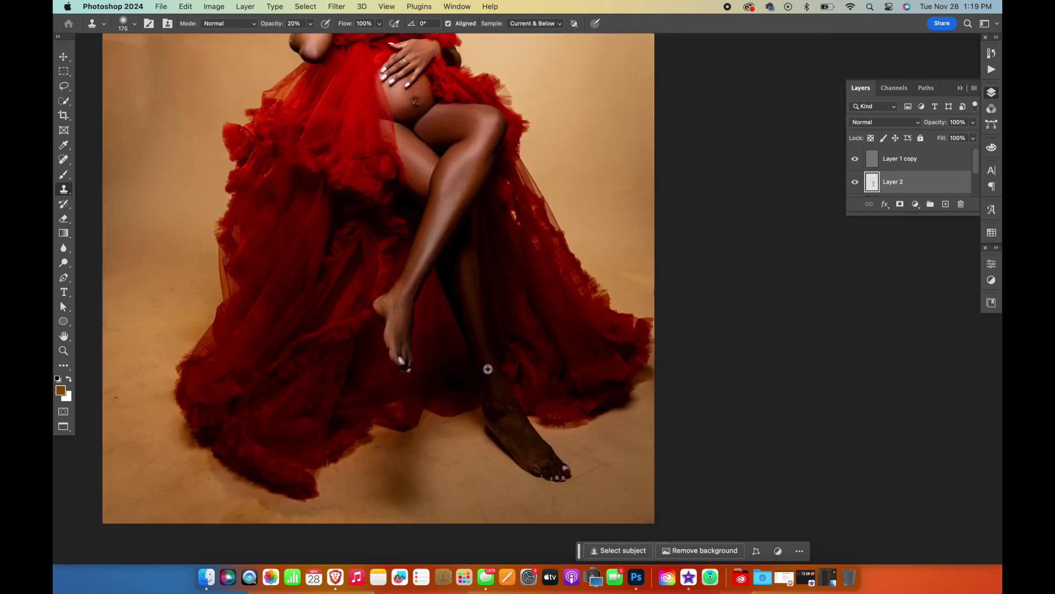
pyautogui.press('[')
pyautogui.press('[')
# - Sample ankle skin, smooth the foot at 175 px, then fit the photo on screen
pyautogui.keyDown('alt'); pyautogui.click(505, 421); pyautogui.keyUp('alt')
pyautogui.keyDown('alt'); pyautogui.click(528, 458); pyautogui.keyUp('alt')
pyautogui.moveTo(528, 438); pyautogui.dragTo(526, 440)
pyautogui.press('[')
pyautogui.press('[')
pyautogui.press('super+0')
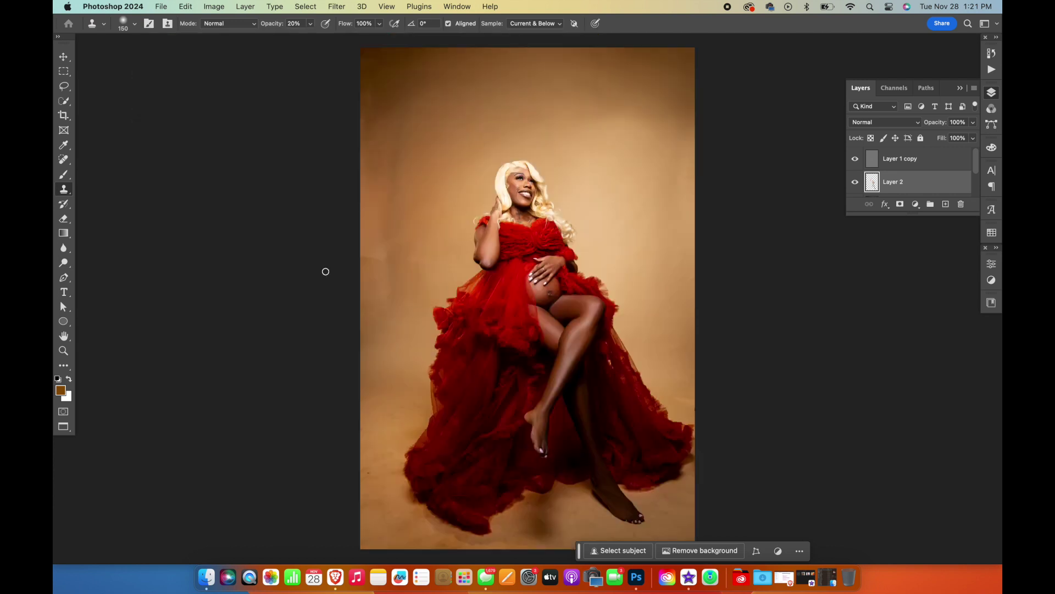
pyautogui.click(917, 165)
# - Merge visible layers, copy the subject to its own layer, and add an empty layer beneath
pyautogui.press('w')
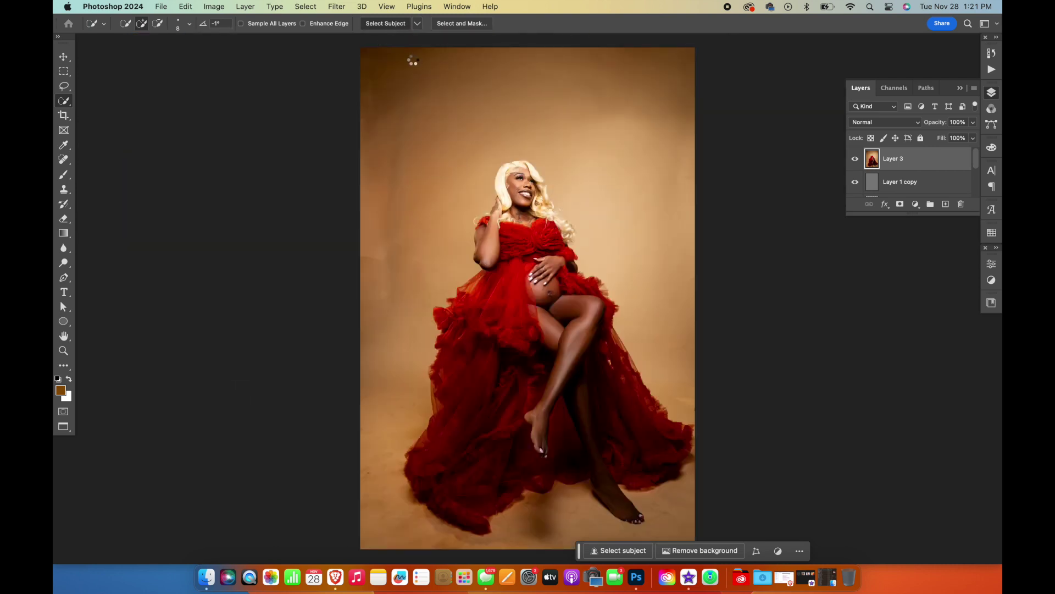
pyautogui.press('cmd+j')
pyautogui.click(926, 188)
pyautogui.click(946, 204)
# - Clone clean backdrop across Layer 5 using a very large brush (500–1100 px)
pyautogui.press('s')
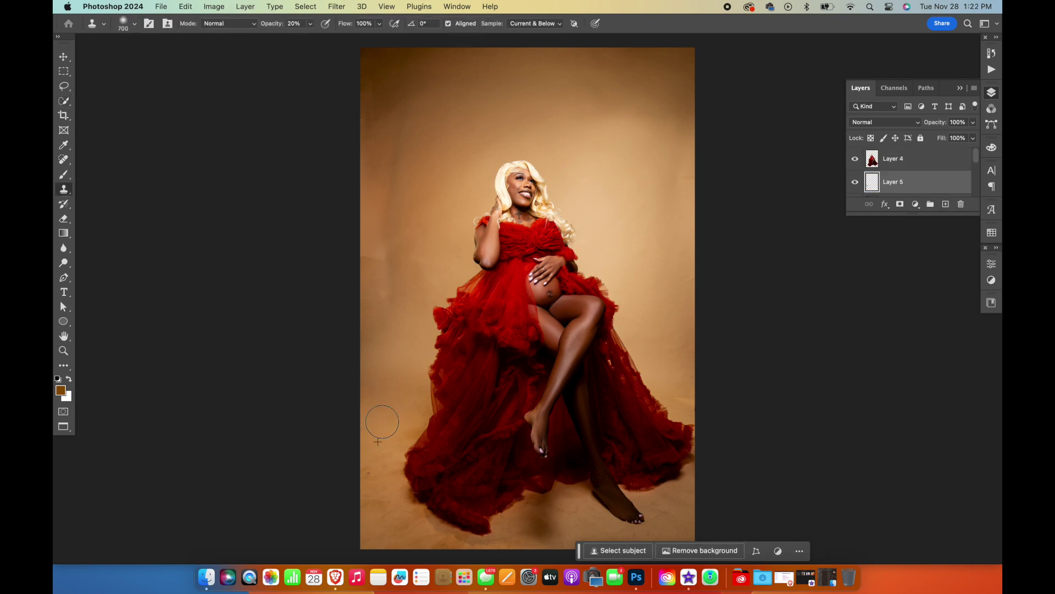
pyautogui.keyDown('alt'); pyautogui.click(381, 456); pyautogui.keyUp('alt')
pyautogui.press('[')
pyautogui.press('[')
pyautogui.hscroll(-3, 604, 528)
pyautogui.hscroll(4, 634, 510)
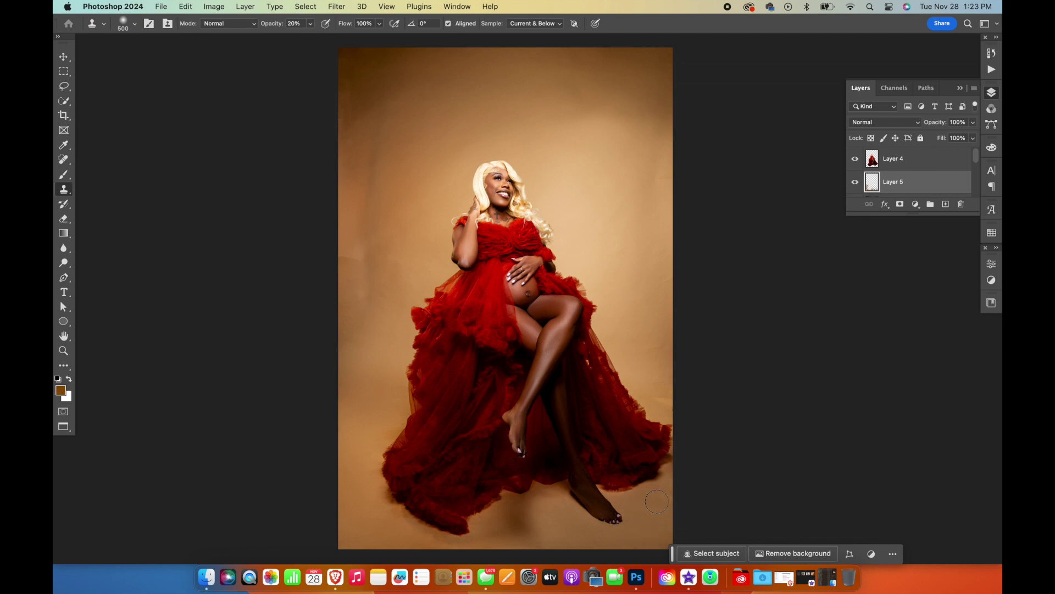
pyautogui.press(']')
pyautogui.press(']')
pyautogui.press(']')
pyautogui.press(']')
pyautogui.press(']')
pyautogui.press(']')
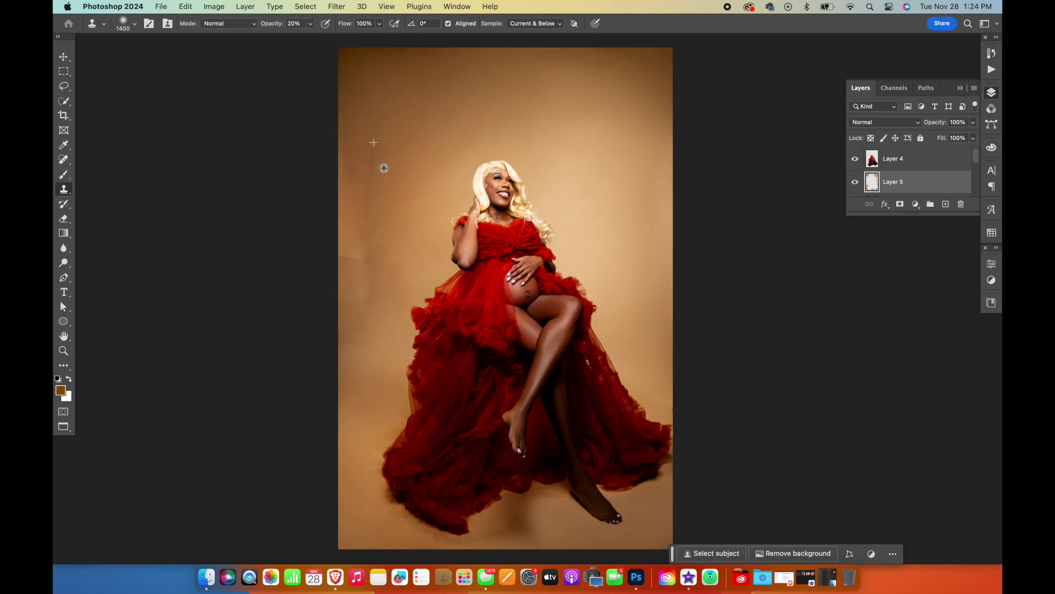
pyautogui.press('[')
pyautogui.press('[')
pyautogui.press('[')
# - Select subject Layer 4 and set up the Dodge tool for midtone dodging
pyautogui.click(909, 161)
pyautogui.press('o')
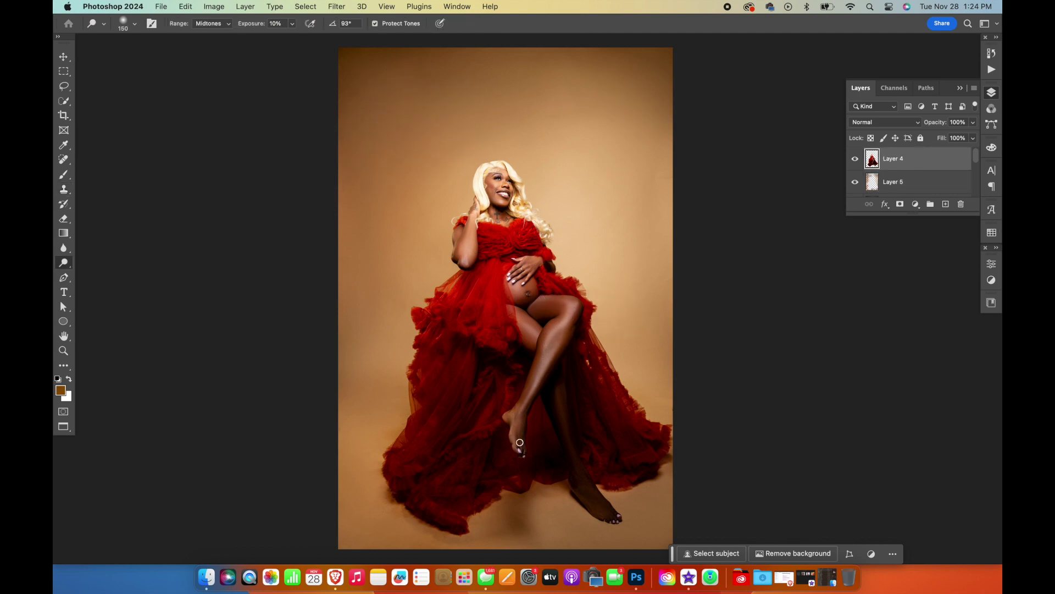
pyautogui.hscroll(2, 573, 477)
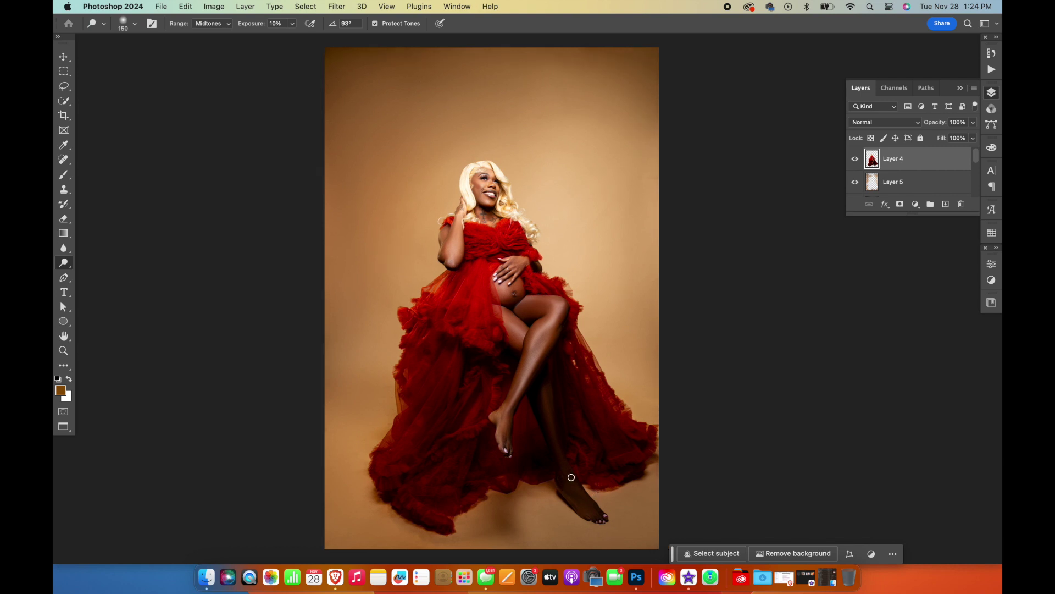